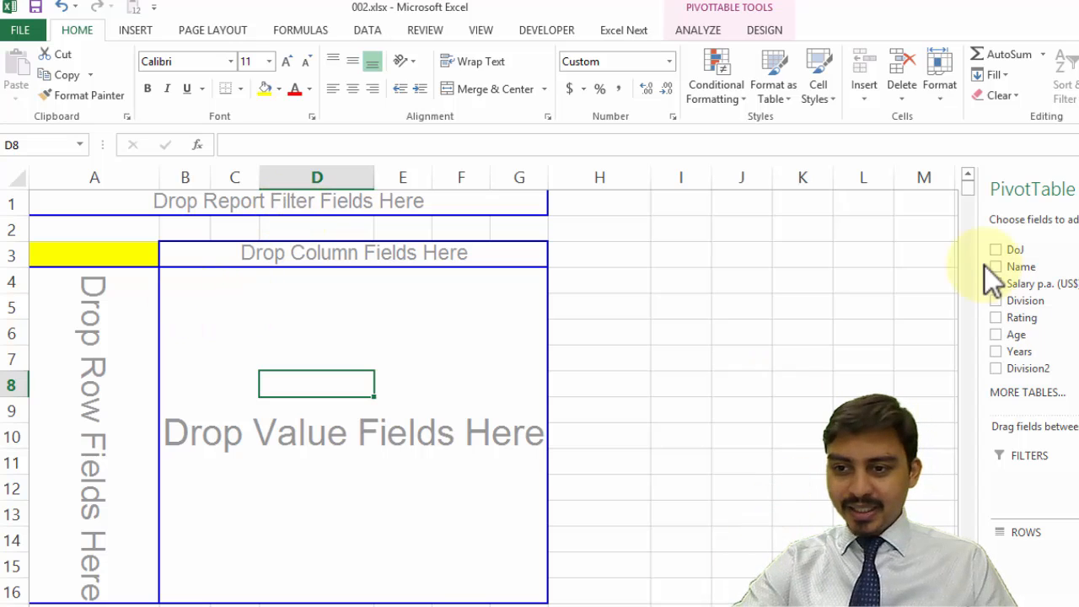
- Lay out the pivot table with Rating as the row field and the count of Name as the values
drag(1015, 300, 76, 430)
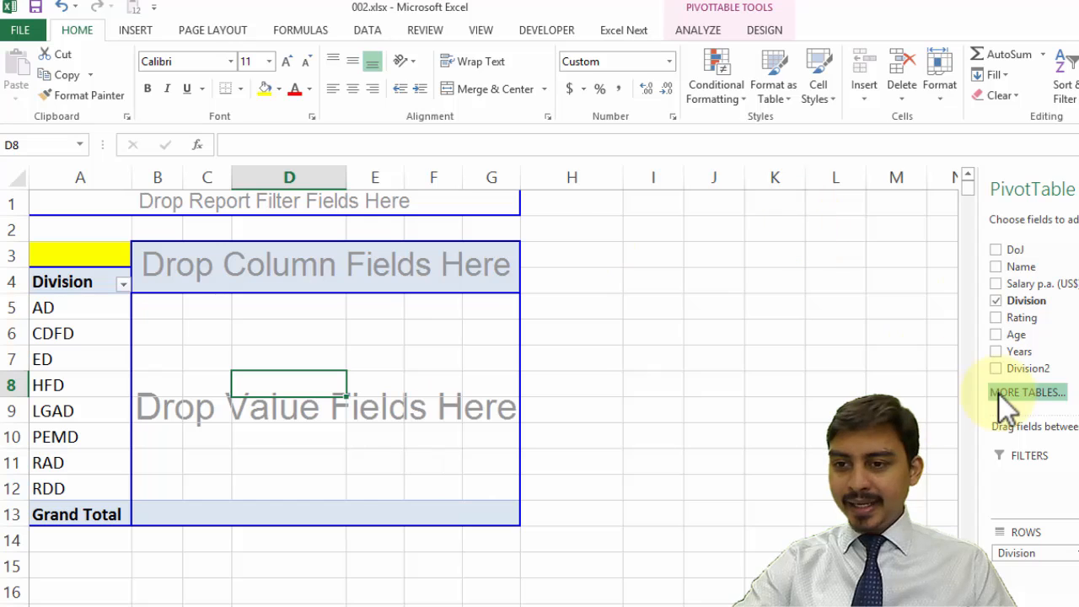
click(995, 301)
drag(1003, 321, 113, 403)
drag(1035, 282, 268, 354)
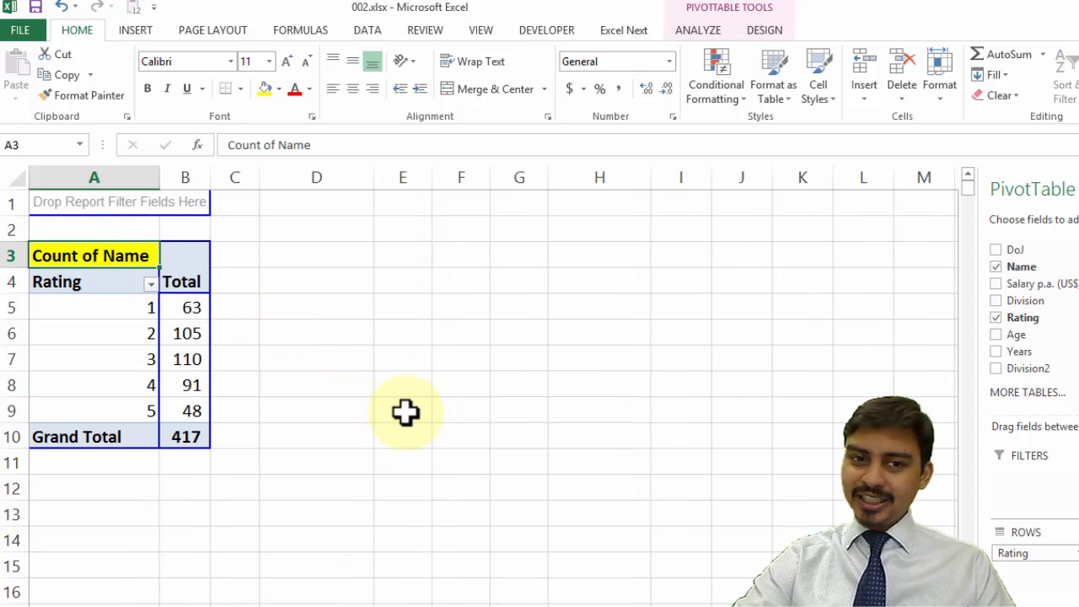
- Add the Division field to the pivot table as a report filter
ctrl+scroll(405, 413, up, 1)
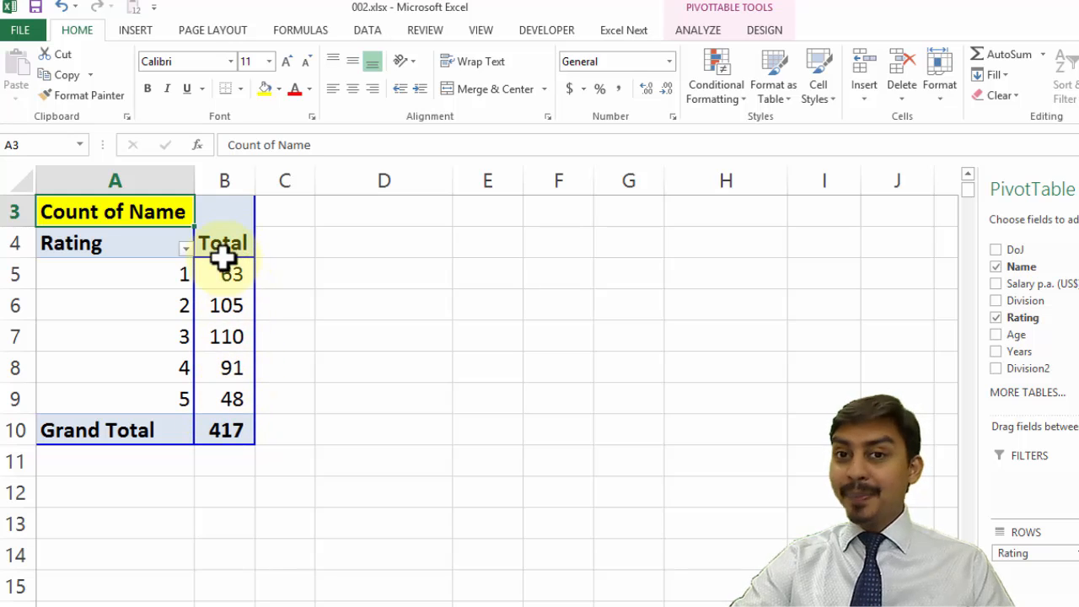
scroll(225, 312, up, 1)
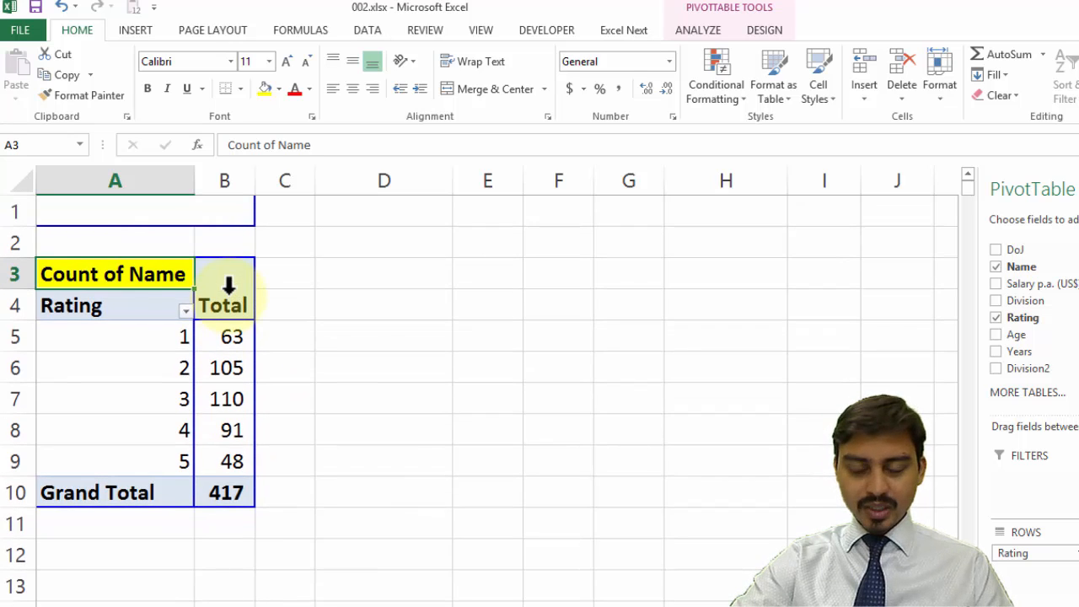
drag(1057, 286, 1042, 493)
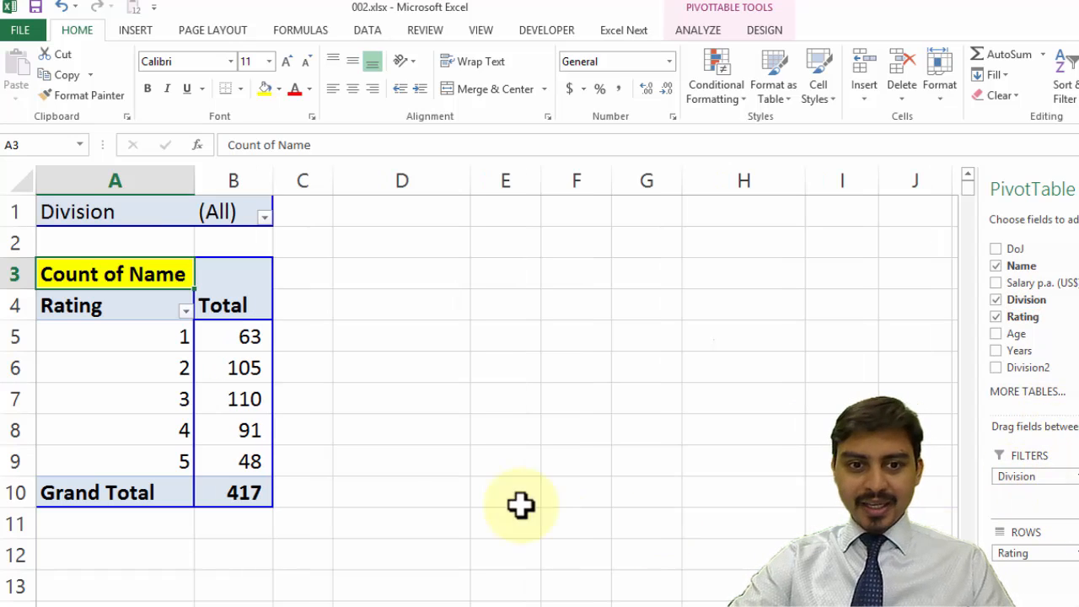
- Filter the pivot table to show only division AD
click(264, 218)
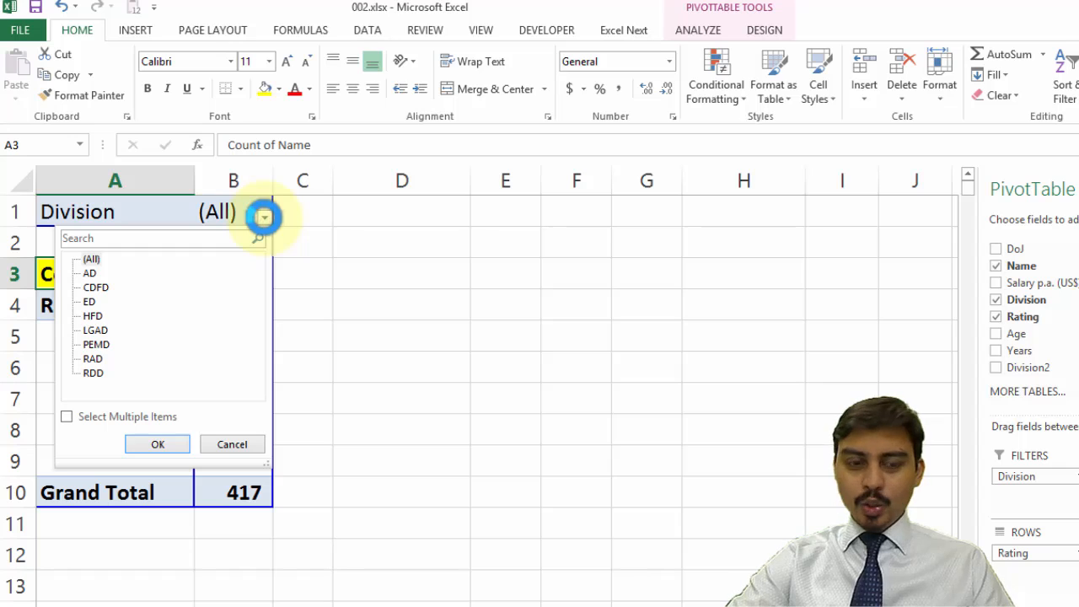
click(89, 273)
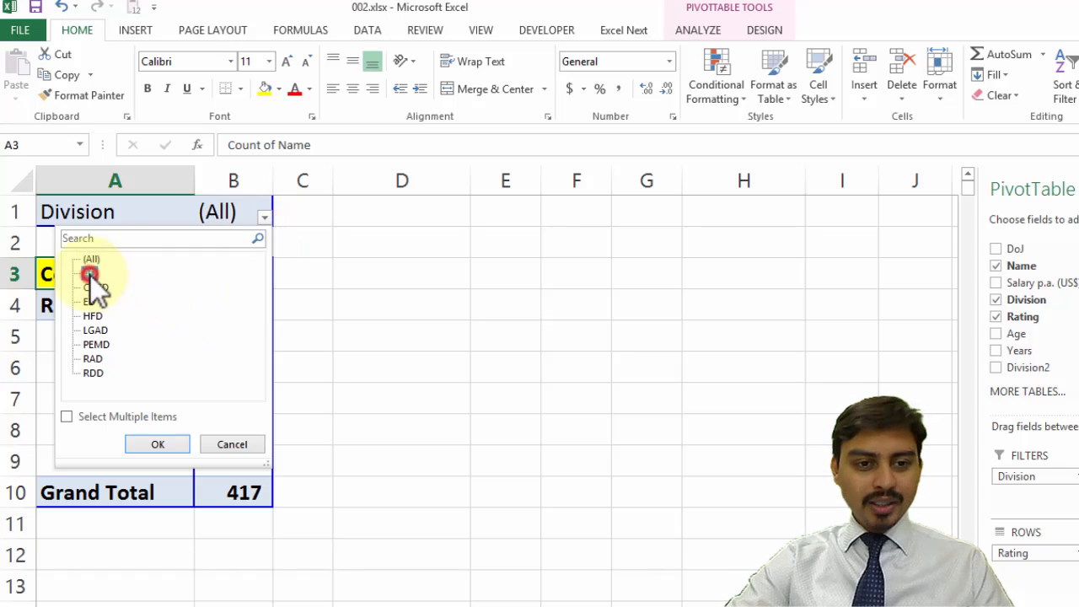
click(157, 444)
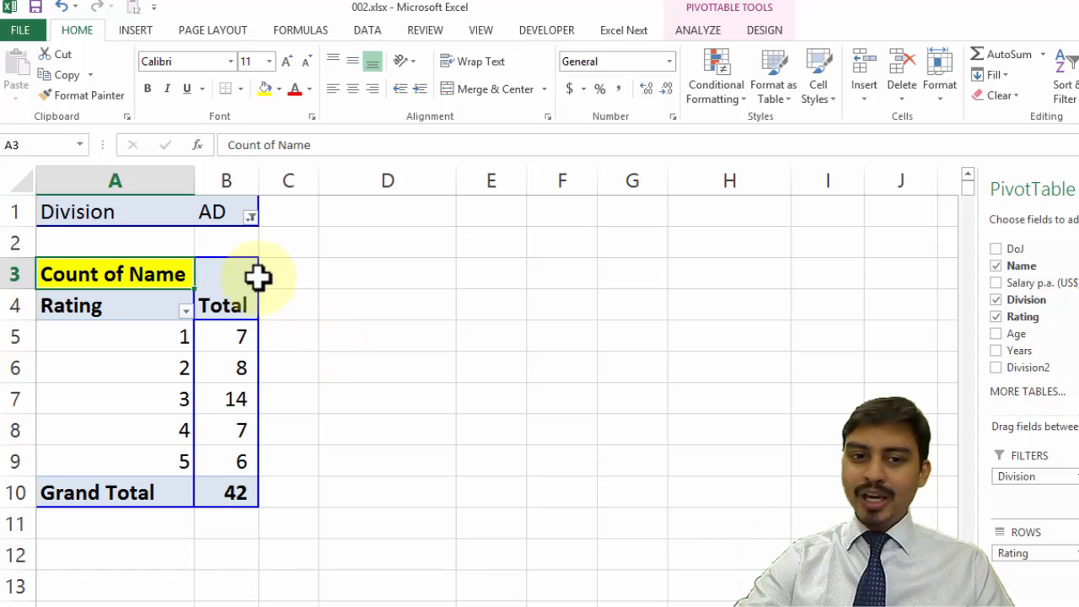
- Reset the Division report filter to all divisions, leaving the filter list without further changes
click(251, 217)
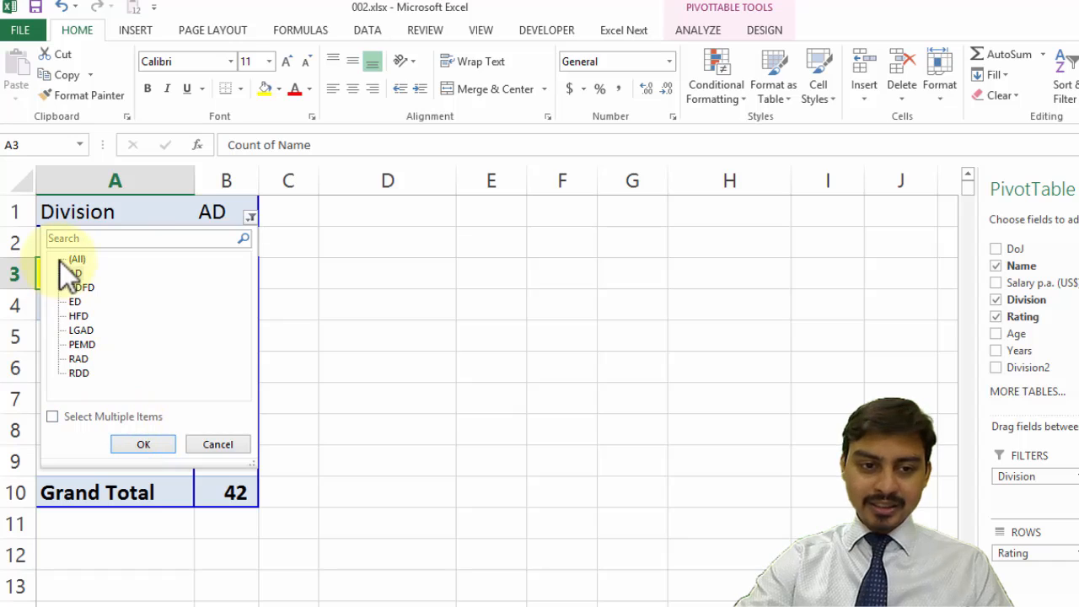
click(143, 444)
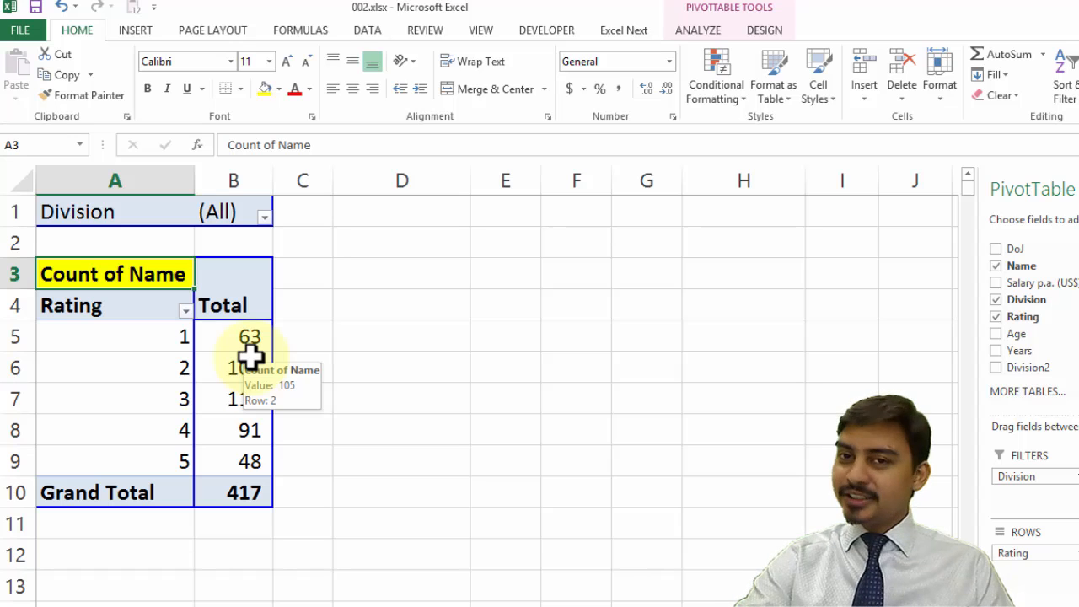
click(263, 218)
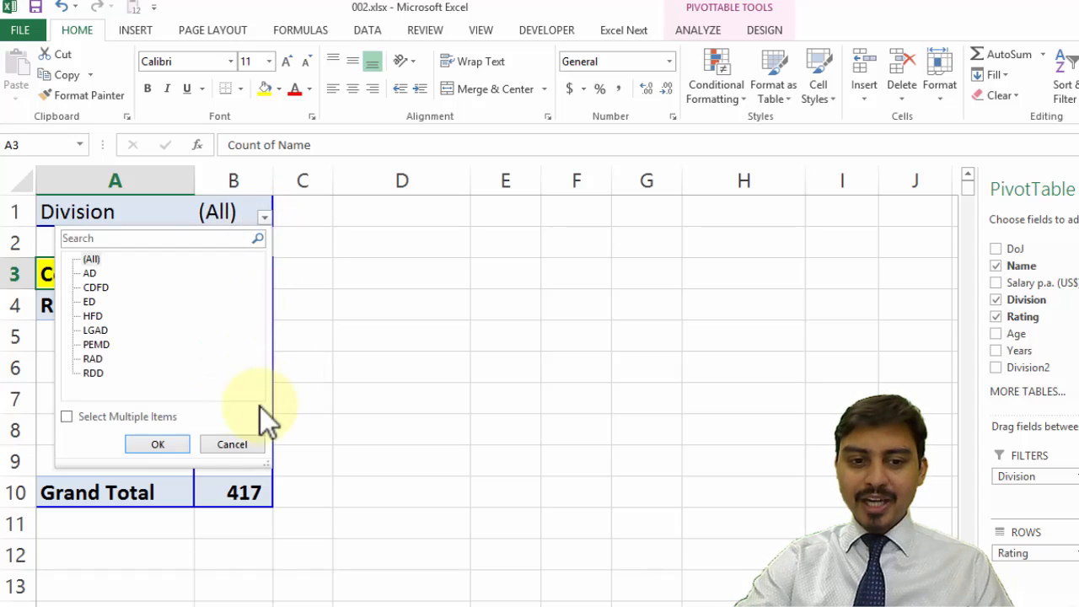
click(233, 444)
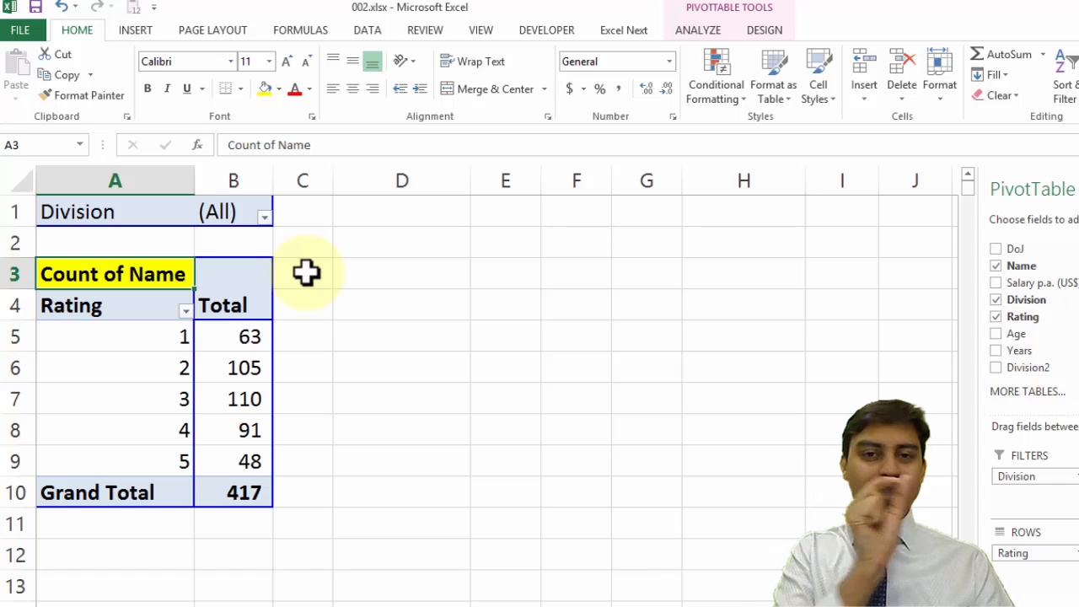
- Set the Division report filter to AD
click(264, 217)
click(89, 273)
click(157, 444)
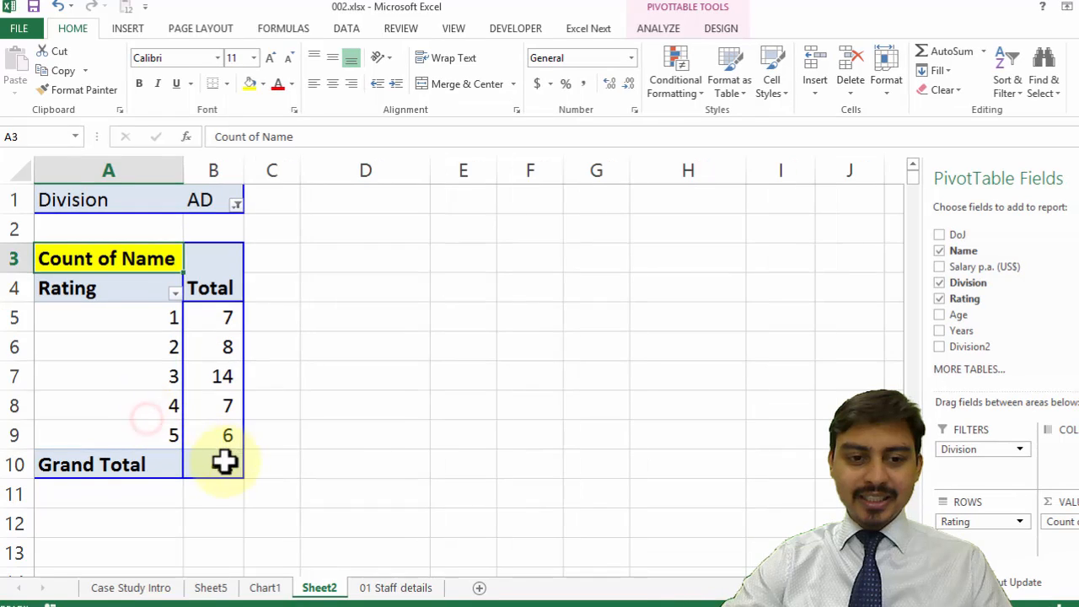
- Copy the whole AD-filtered pivot table, including its report filter, to cell B3 of a new worksheet
drag(224, 461, 36, 200)
key(ctrl+c)
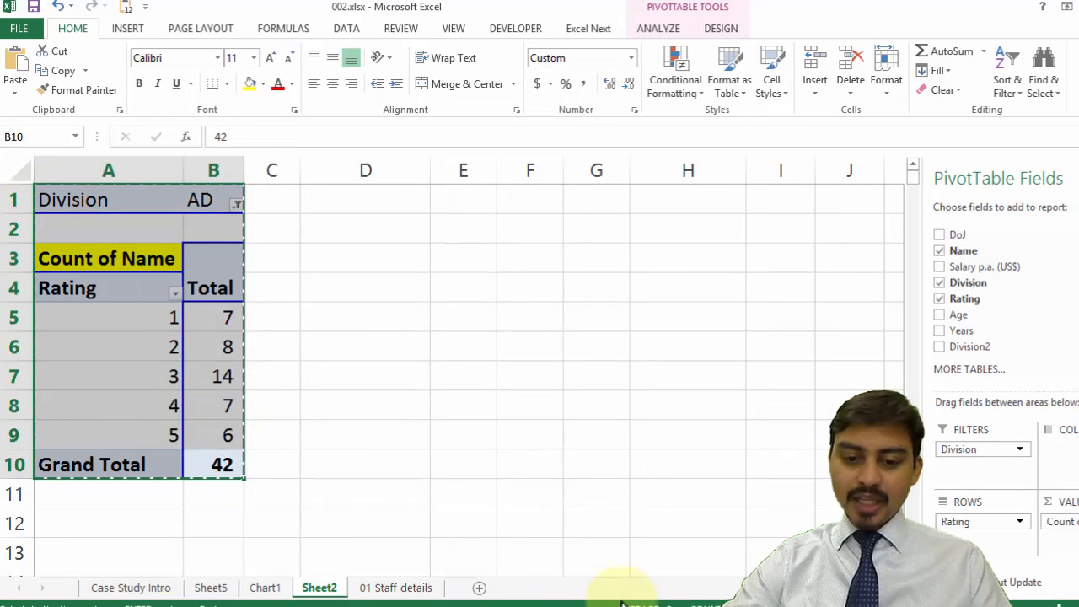
click(479, 588)
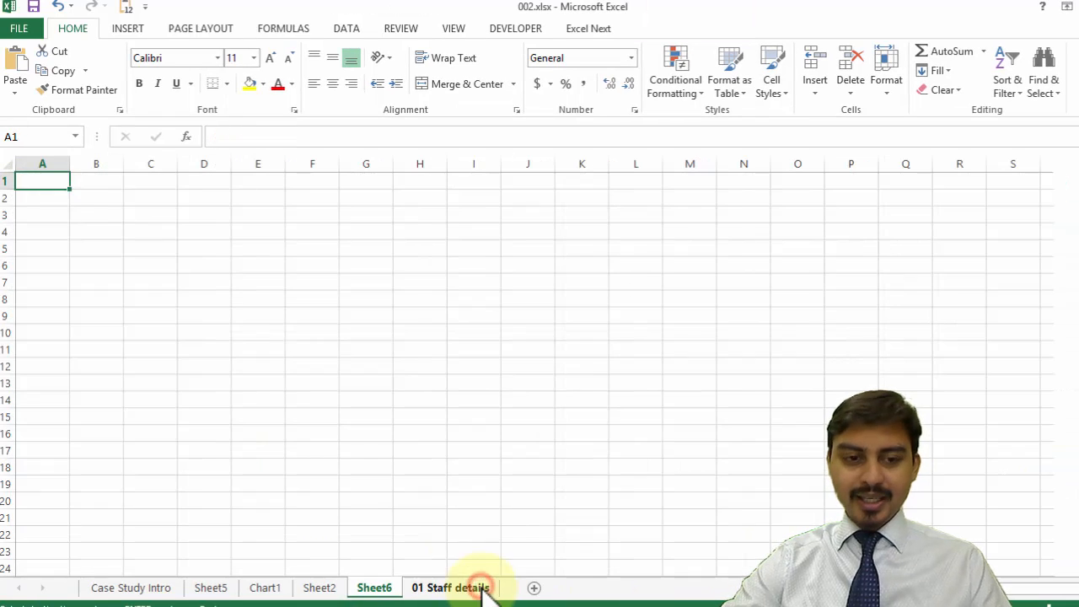
click(78, 211)
key(ctrl+v)
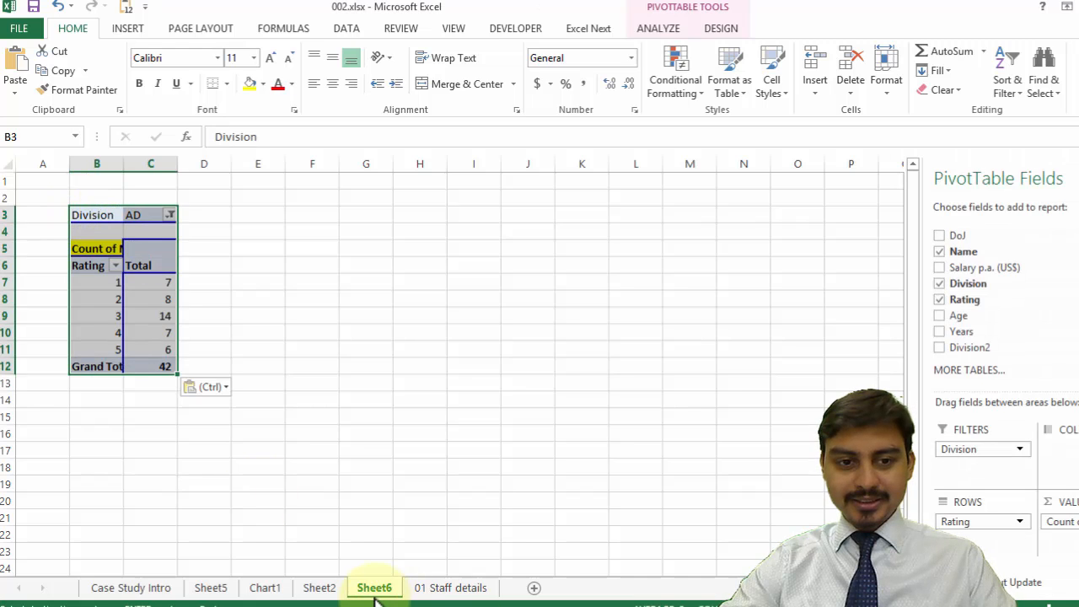
- Rename the new worksheet holding the copied pivot table as AD
double_click(375, 588)
click(375, 587)
text(AD)
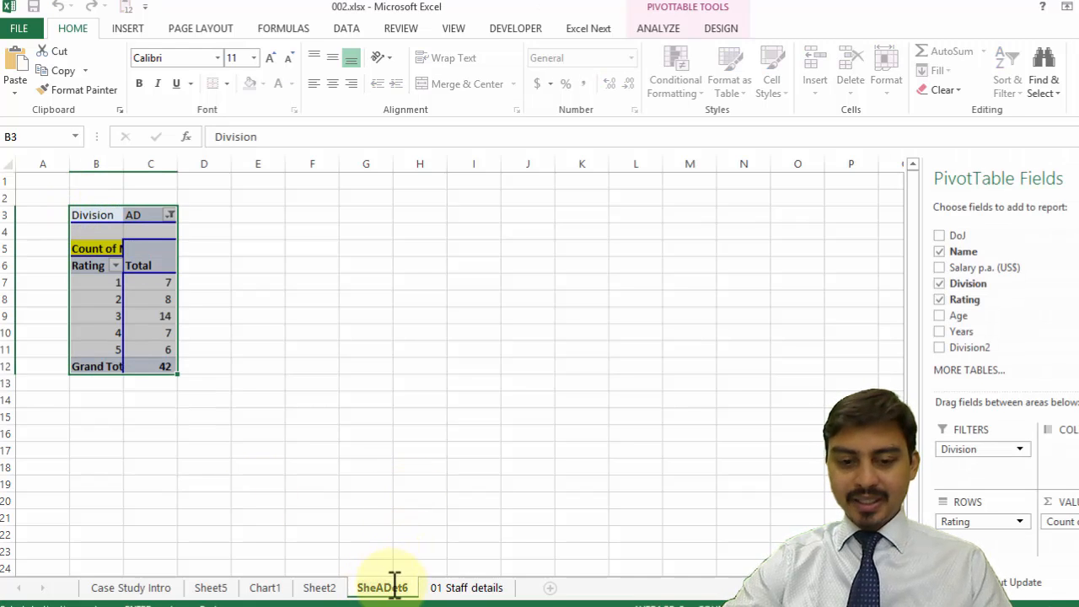
drag(361, 582, 446, 582)
text(AD)
key(Return)
click(412, 417)
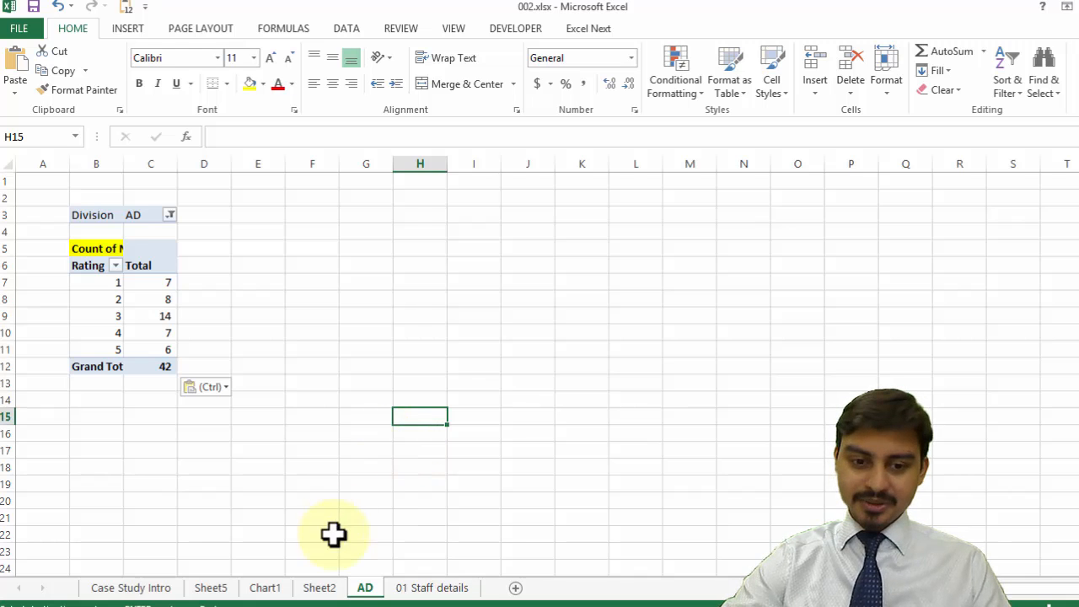
- Return to Sheet2, set its Division report filter back to all divisions and clear the copy selection
click(321, 587)
click(159, 413)
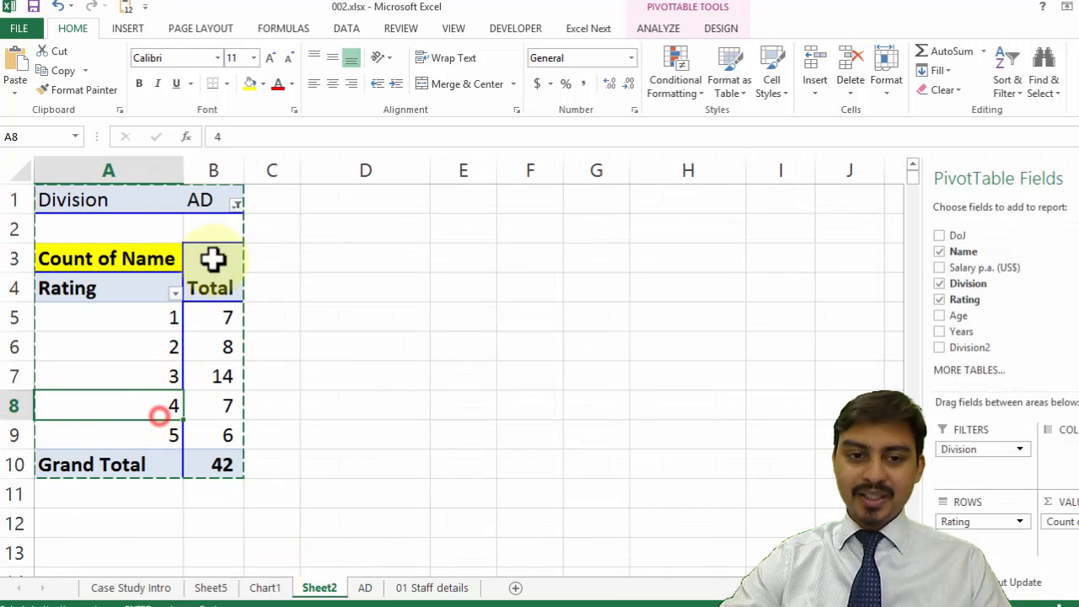
click(237, 205)
click(71, 246)
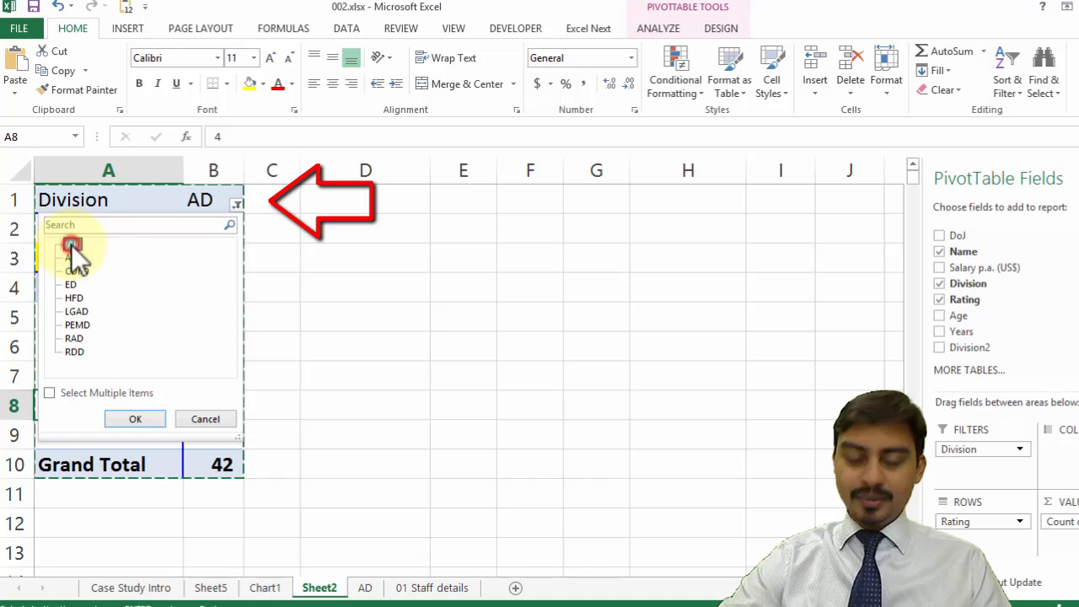
click(135, 417)
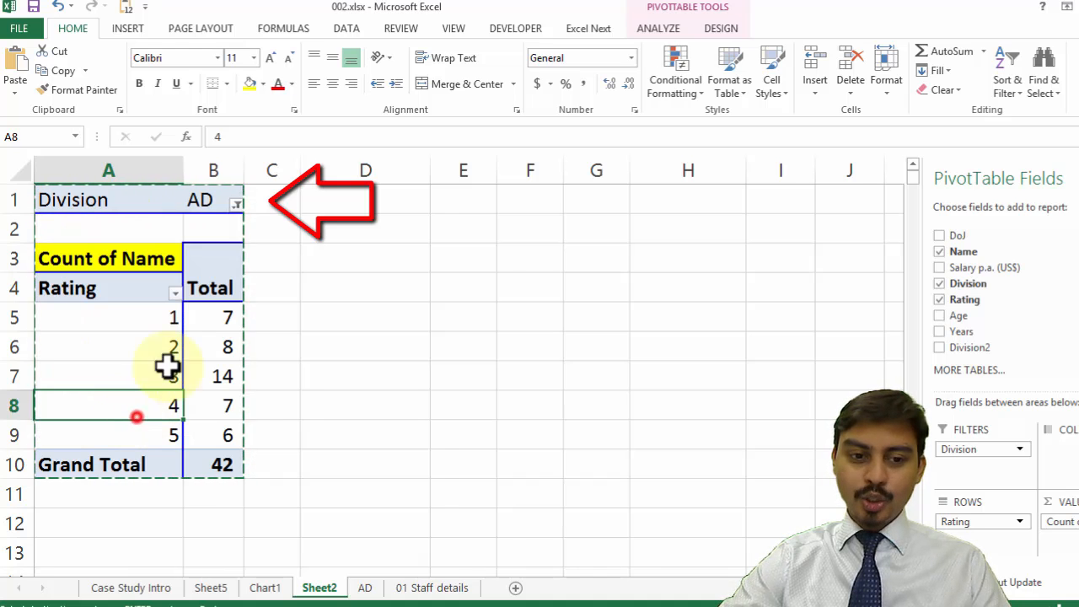
key(Escape)
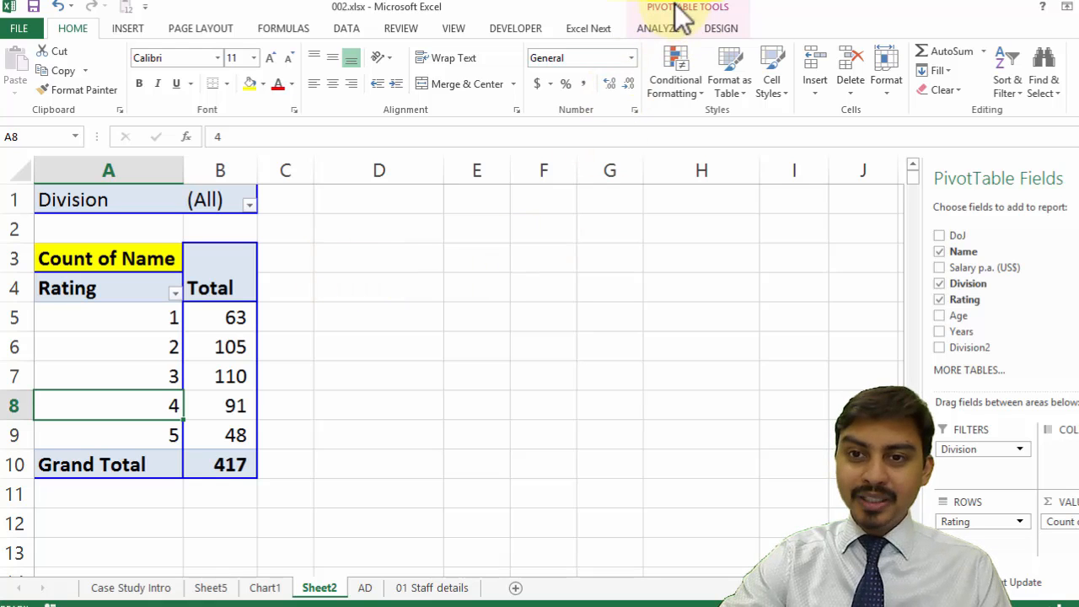
- Generate separate worksheets for every division with Show Report Filter Pages, using the Division field
click(661, 28)
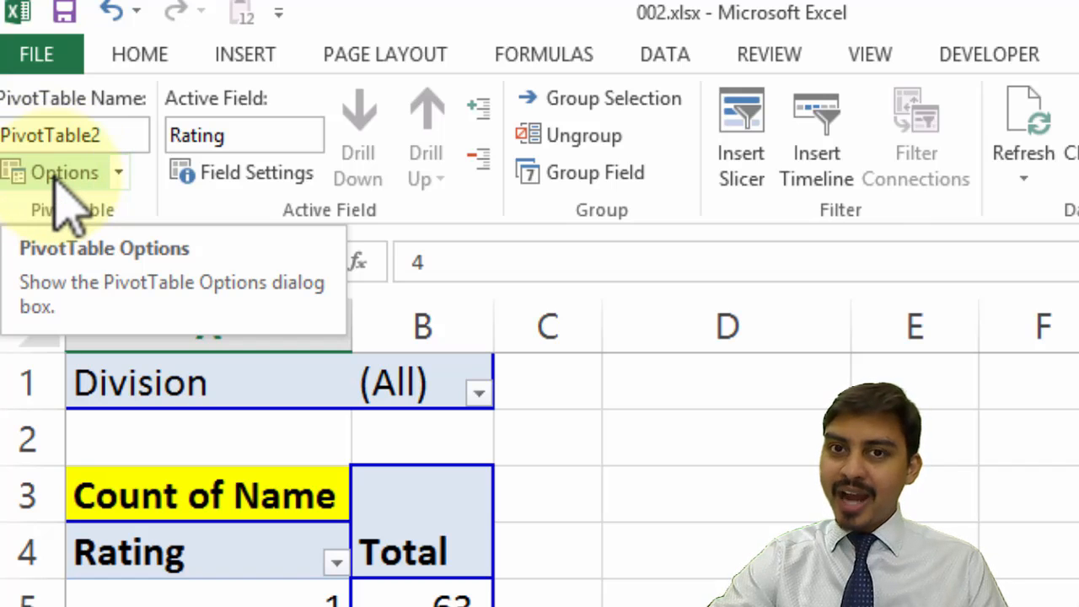
click(119, 173)
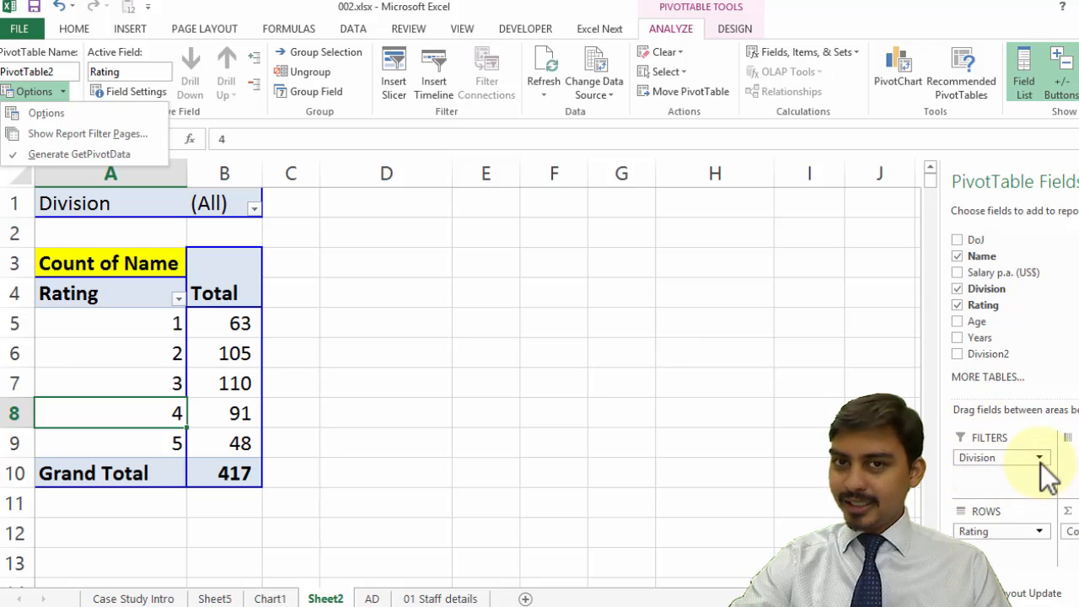
click(137, 133)
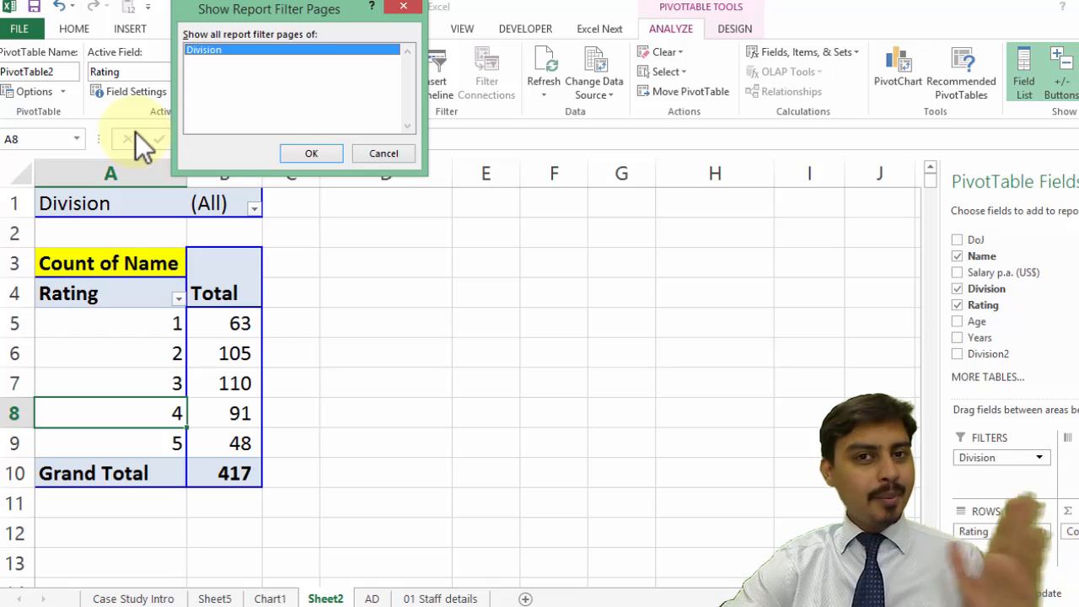
drag(269, 9, 255, 60)
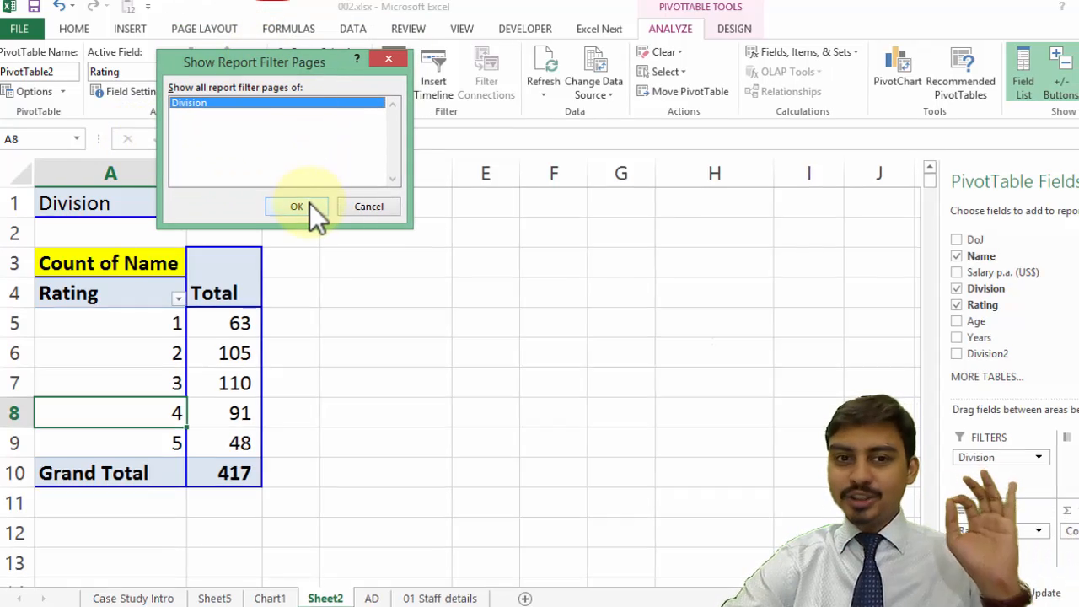
click(308, 208)
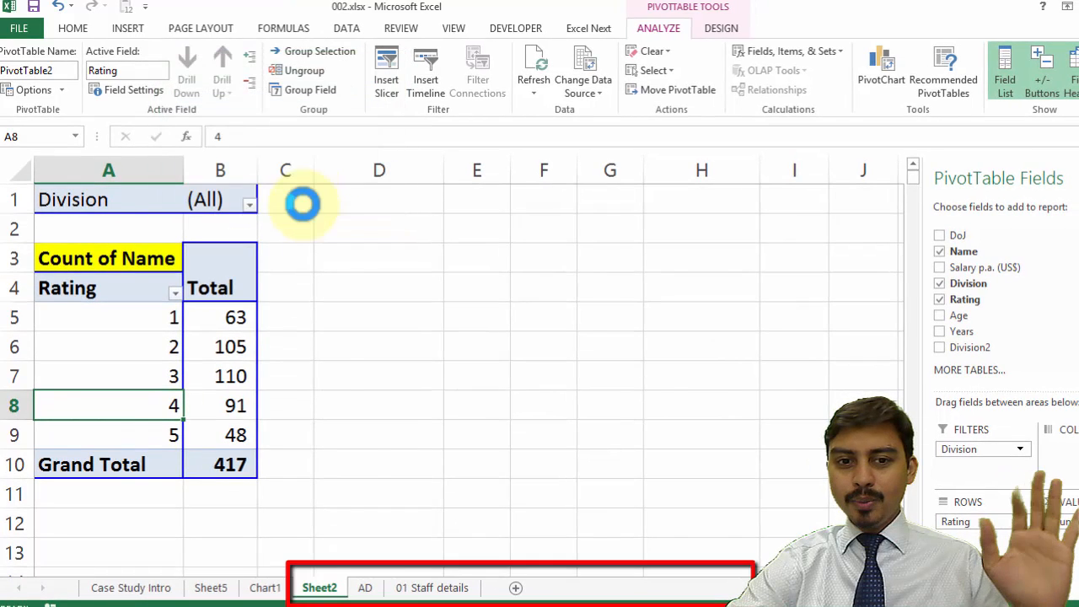
- Look through the generated division worksheets, including HFD, LGAD, RAD and RDD, to examine each filtered pivot table
click(369, 587)
click(413, 587)
click(452, 587)
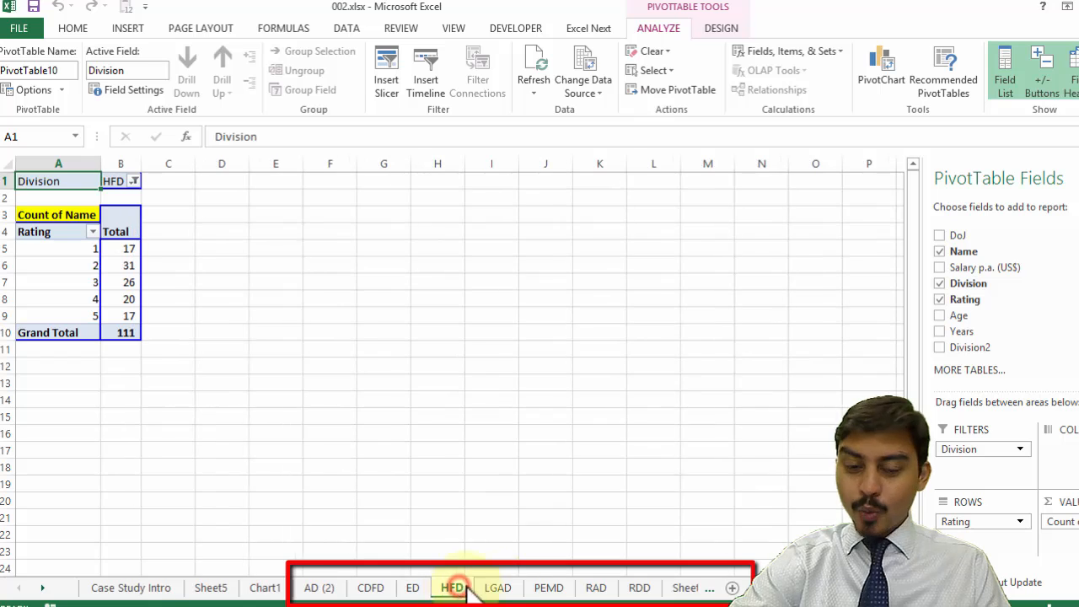
click(497, 587)
click(591, 589)
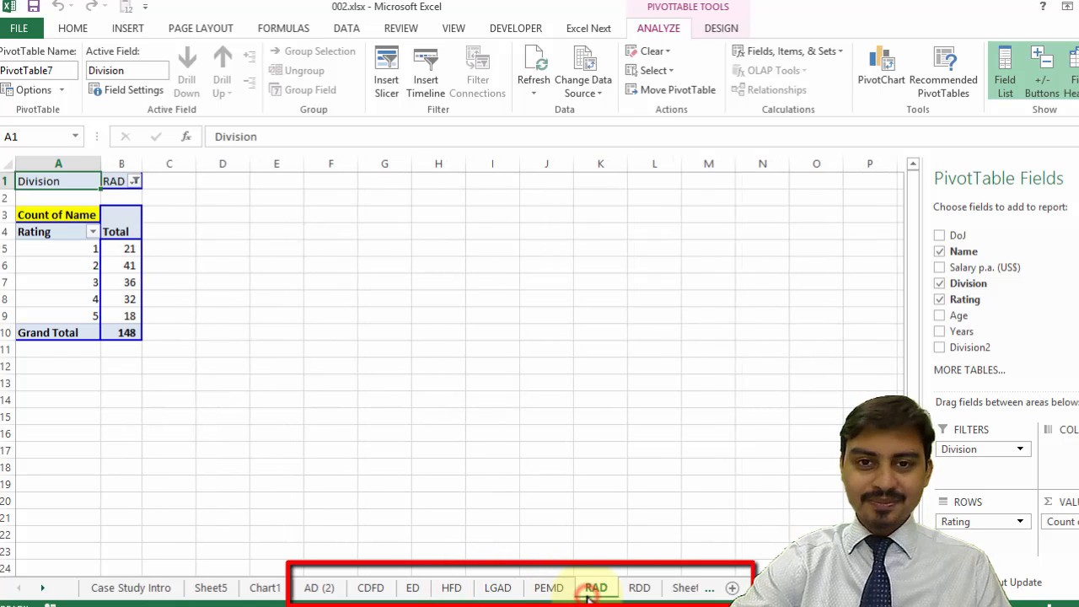
click(641, 590)
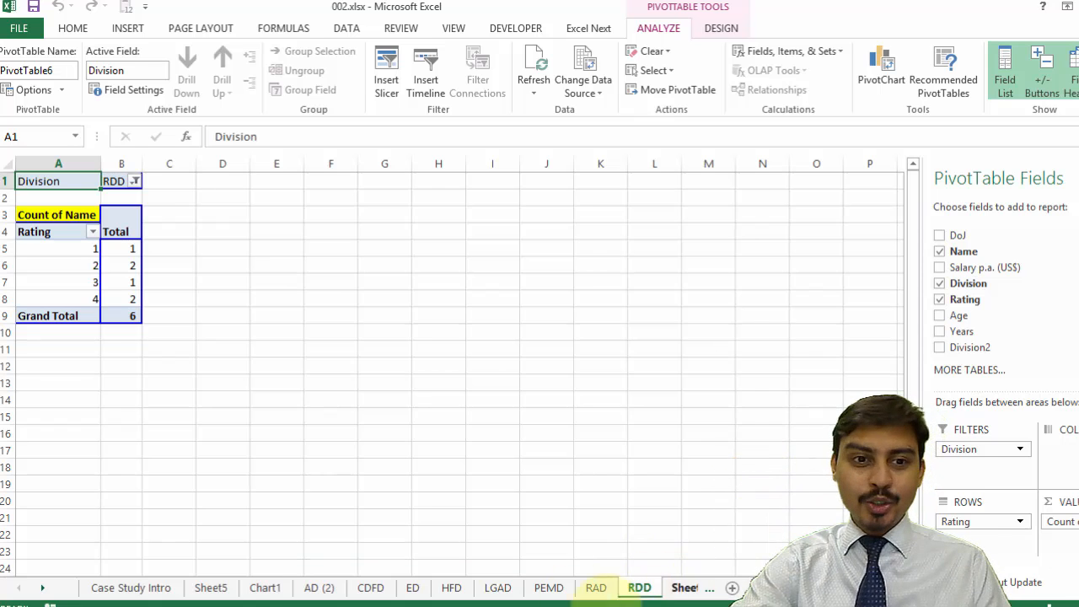
- Set the Division report filter on the RDD sheet to all divisions
click(135, 182)
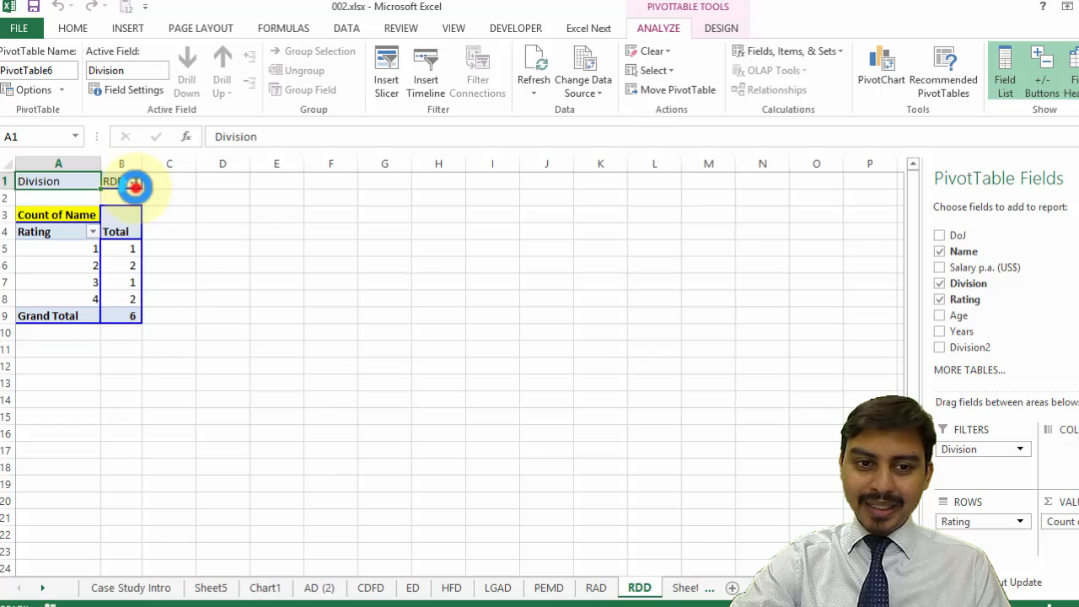
click(36, 222)
click(97, 393)
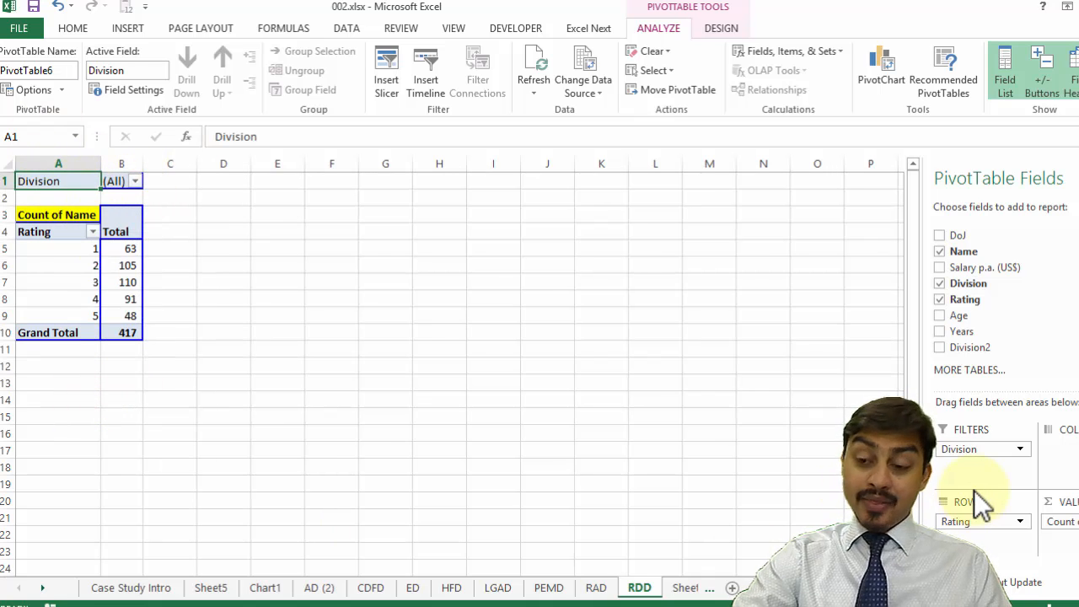
- Remove Division from the RDD sheet's report filters and check whether Show Report Filter Pages is available
drag(969, 449, 163, 193)
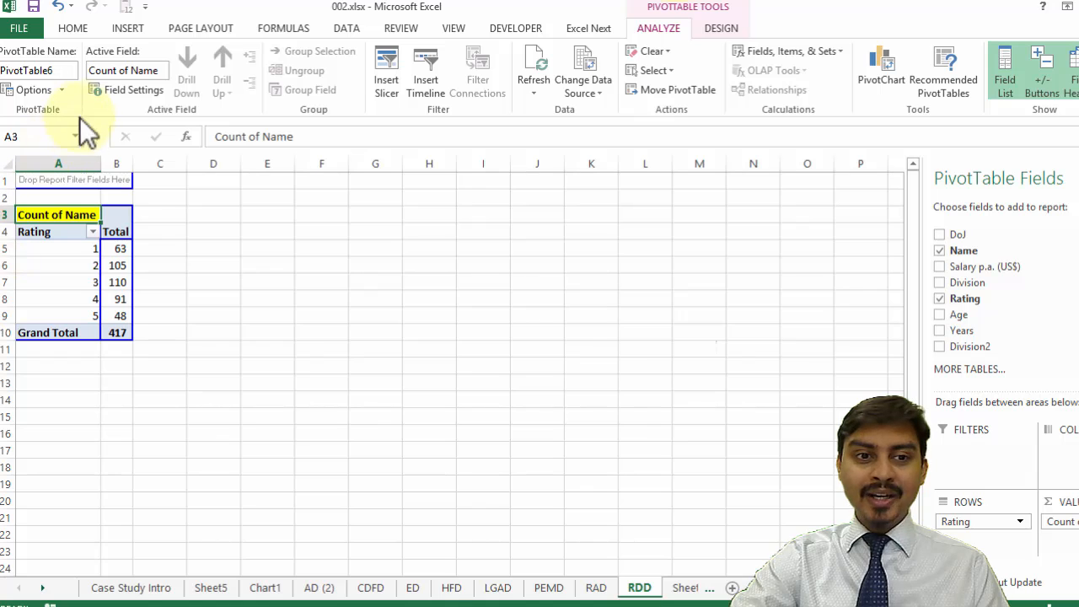
click(61, 89)
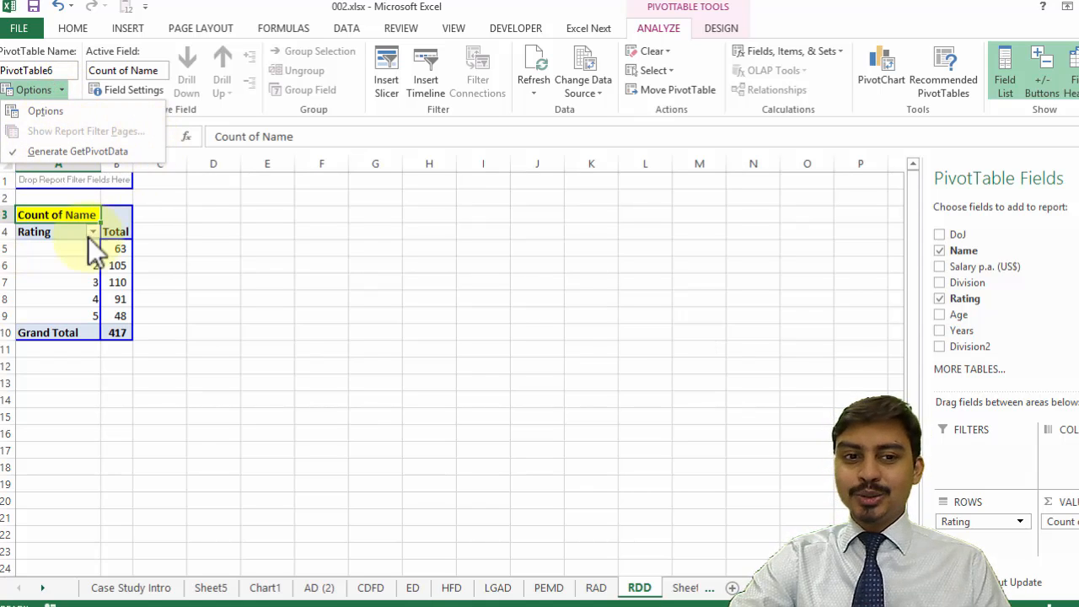
click(82, 279)
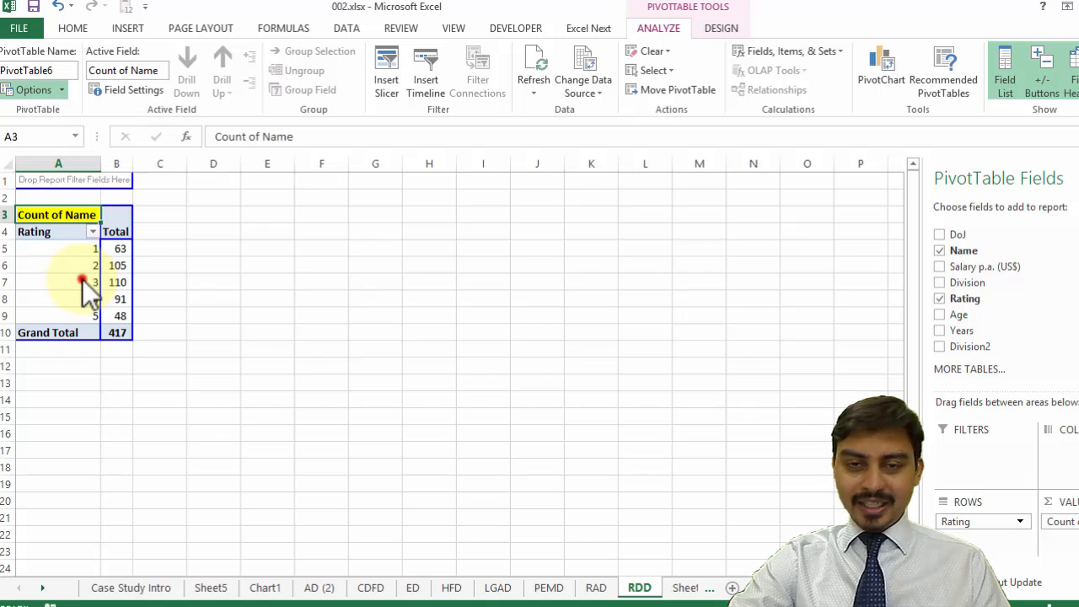